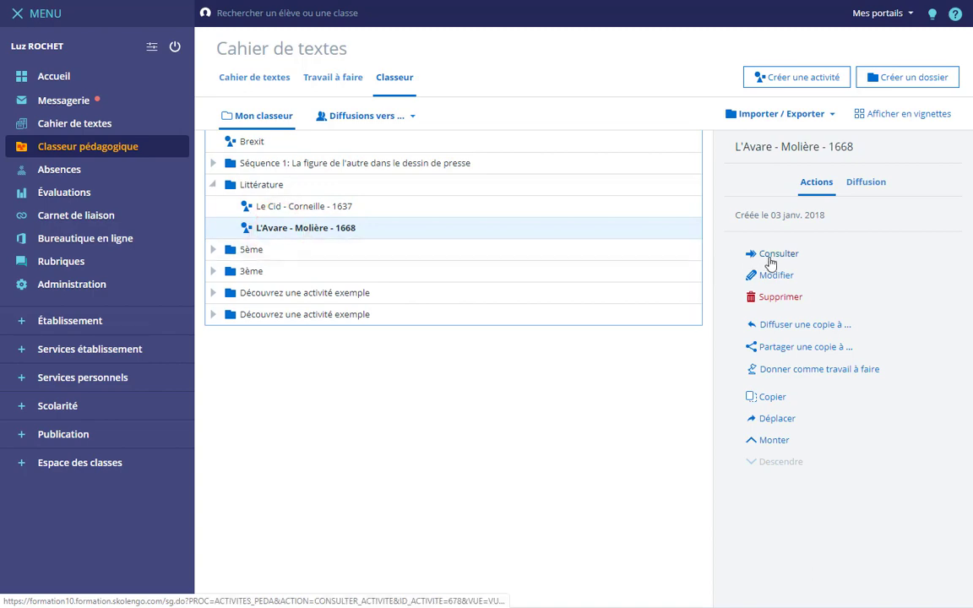
# - Consult the "L'Avare - Molière - 1668" activity down to its attached Acte 1 file and close it
pyautogui.click(768, 253)
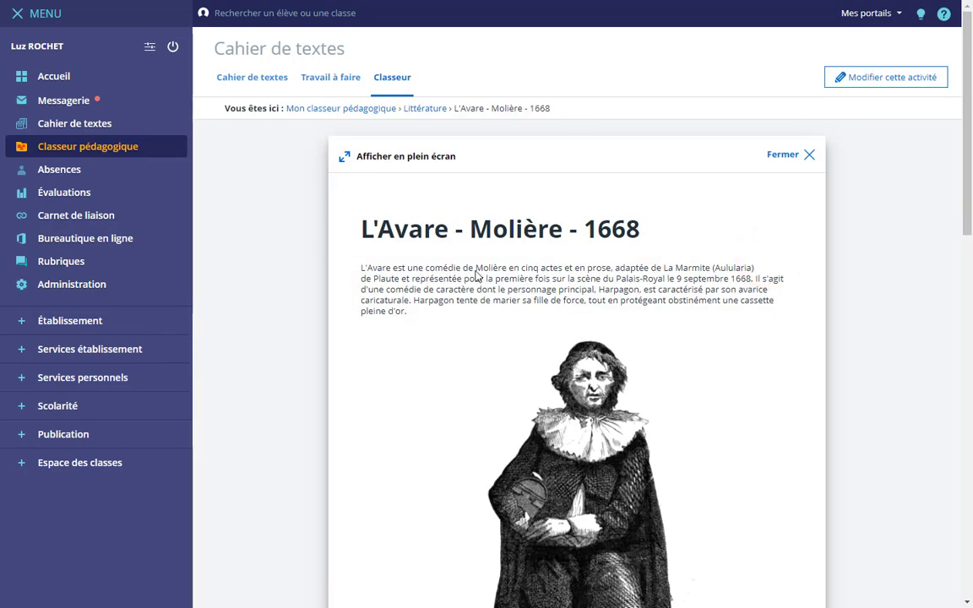
pyautogui.scroll(-2, 476, 275)
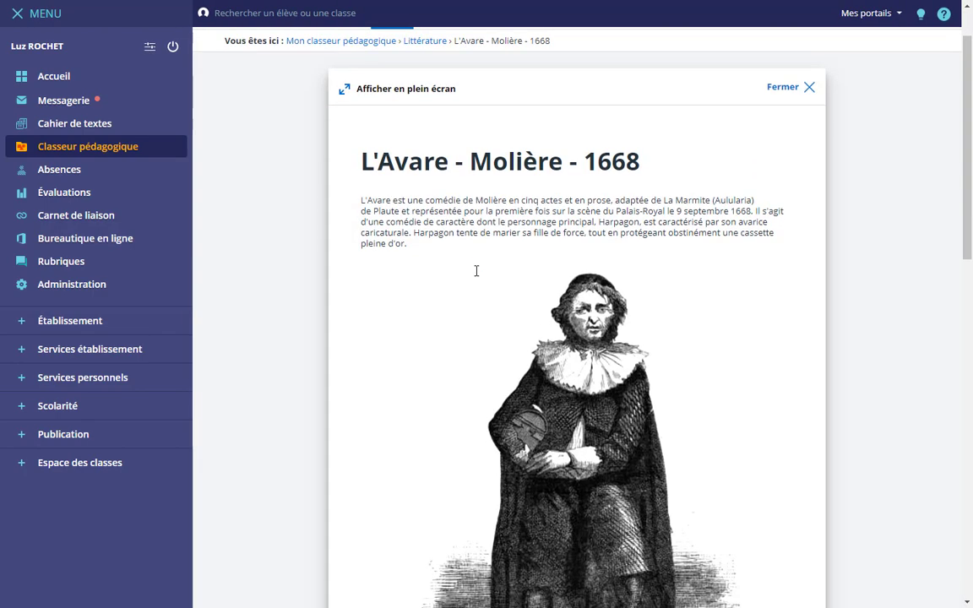
pyautogui.scroll(-6, 476, 276)
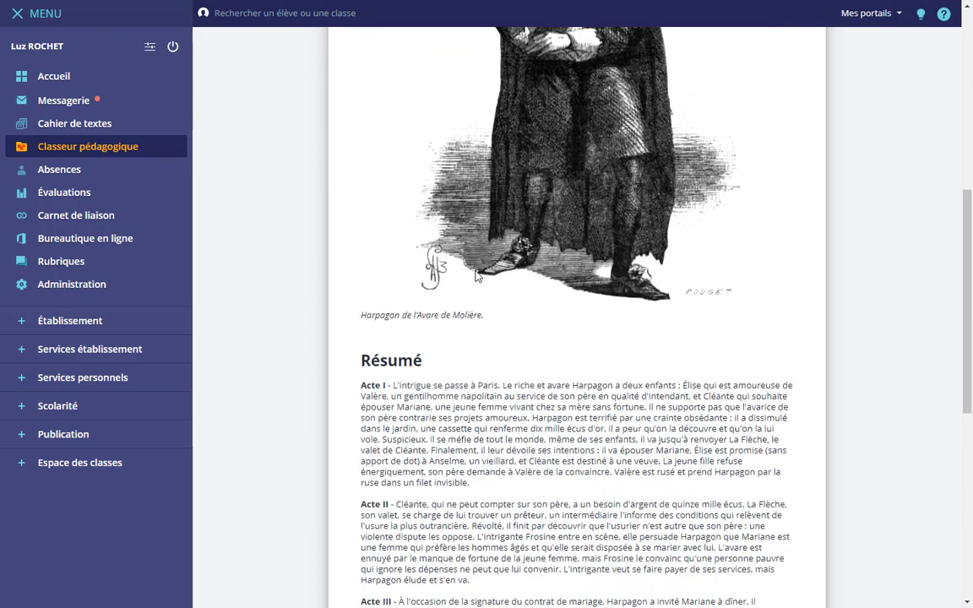
pyautogui.scroll(-3, 475, 271)
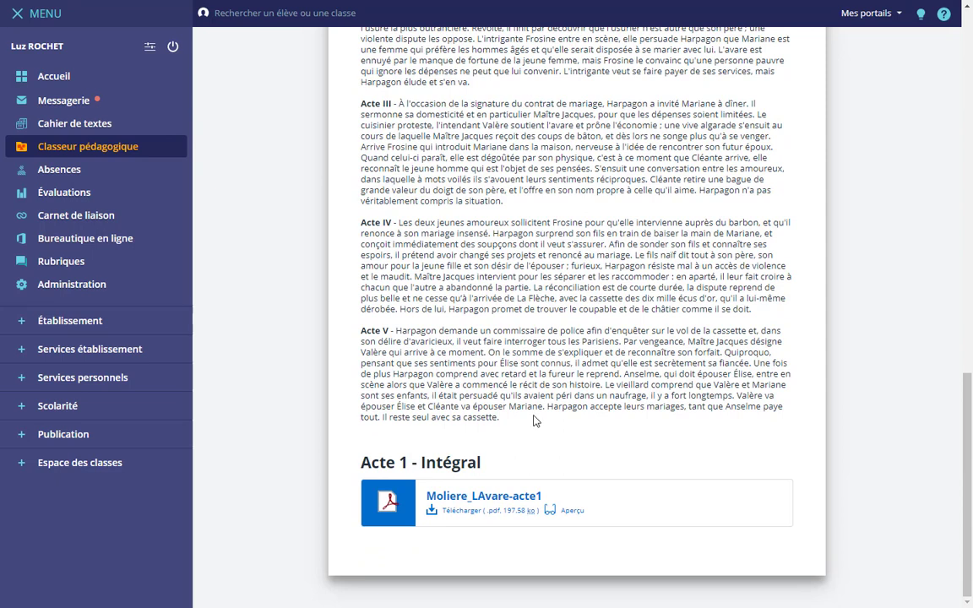
pyautogui.press('Escape')
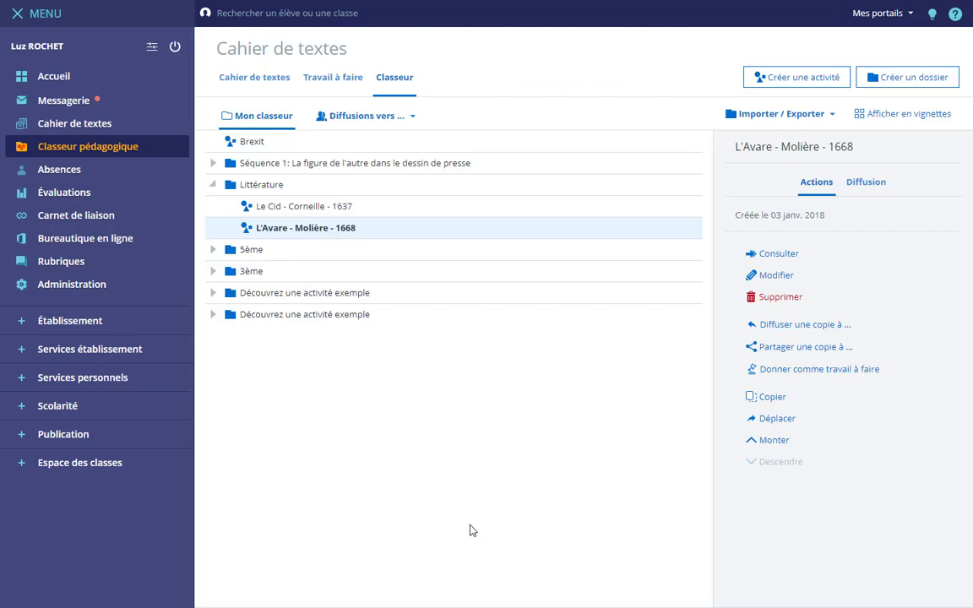
# - Assign L'Avare as homework, adding "Prenez connaissance du résumé des 5 actes de l'avare. Lisez en intégralité l'acte 1. Pensez bien à cliquer sur bouton « Déclarer fait »"
pyautogui.click(828, 370)
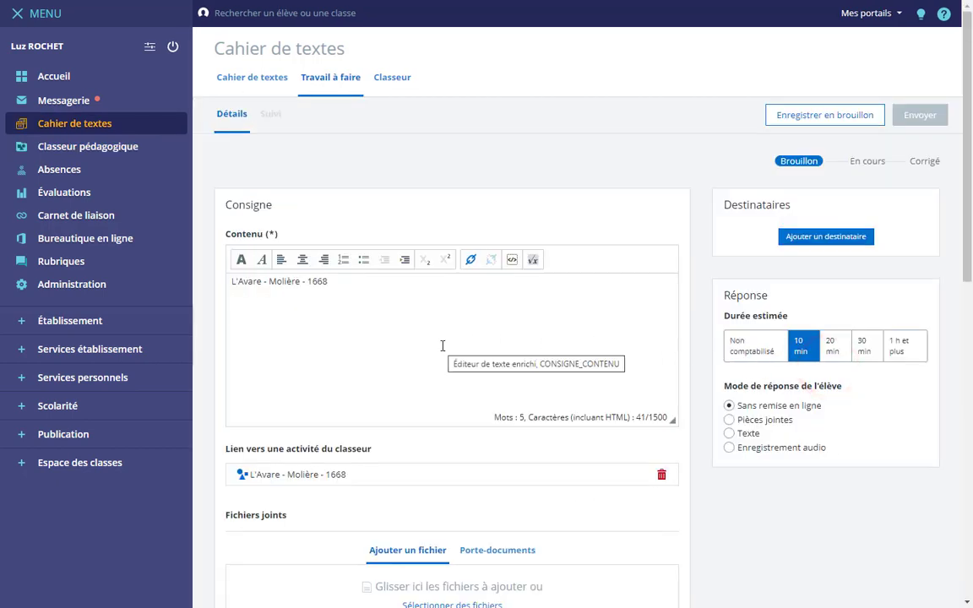
pyautogui.click(382, 285)
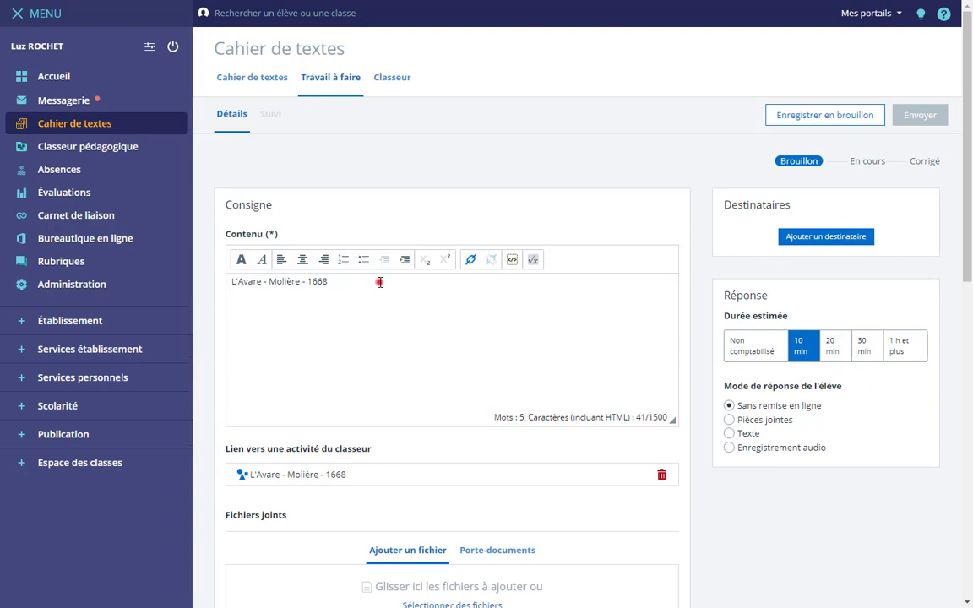
pyautogui.press('Return')
pyautogui.write("Prenez connaissance du résumé des 5 actes de l'avare. Lisez en intégralité l'acte 1. Pensez bien à cliquer sur bouton « Déclarer fait »")
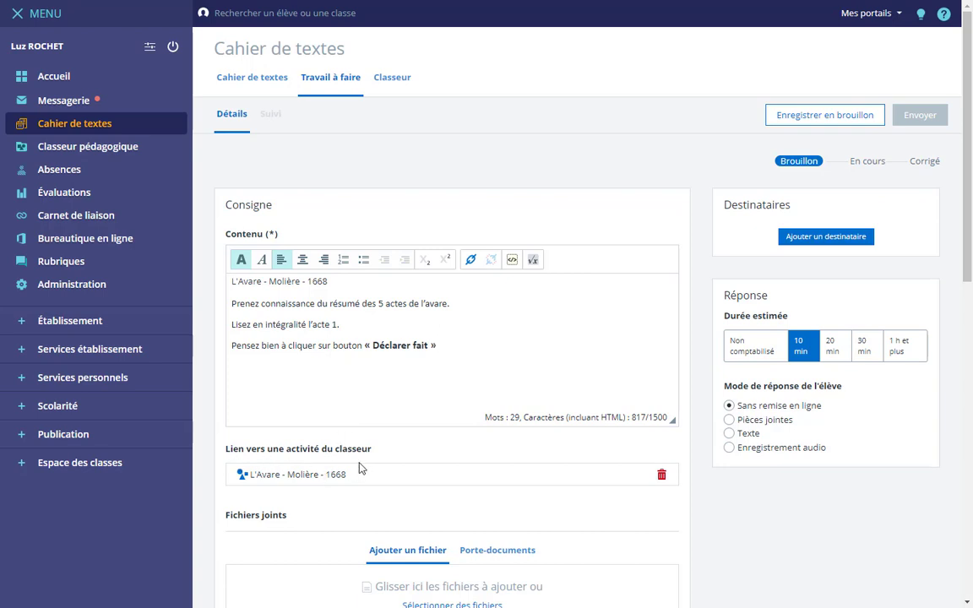
# - Add class 3A as the homework's recipient for the French session on Jeudi 2 avril, 10:10 - 11:00
pyautogui.scroll(-2, 359, 468)
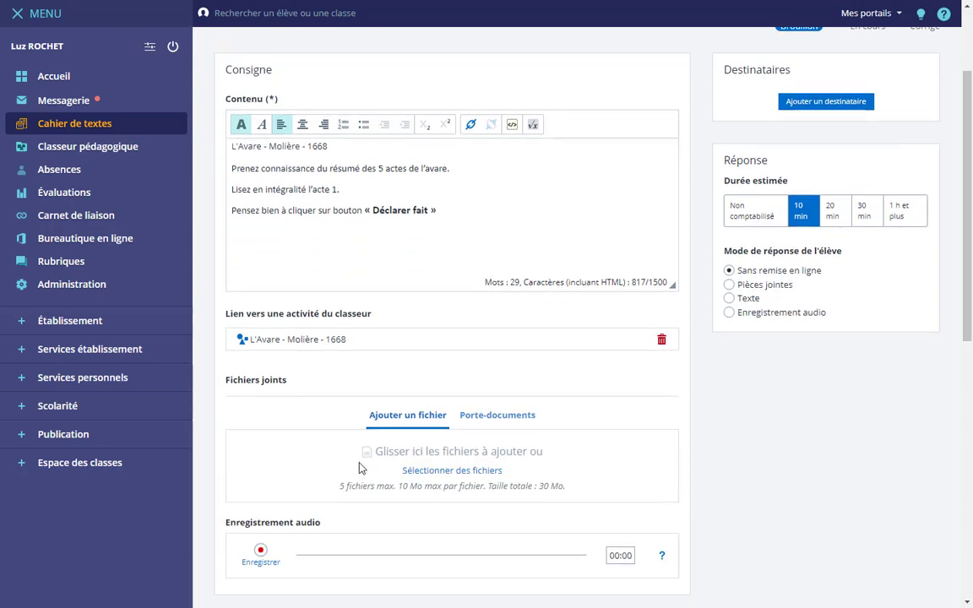
pyautogui.scroll(-1, 360, 468)
pyautogui.scroll(-2, 359, 468)
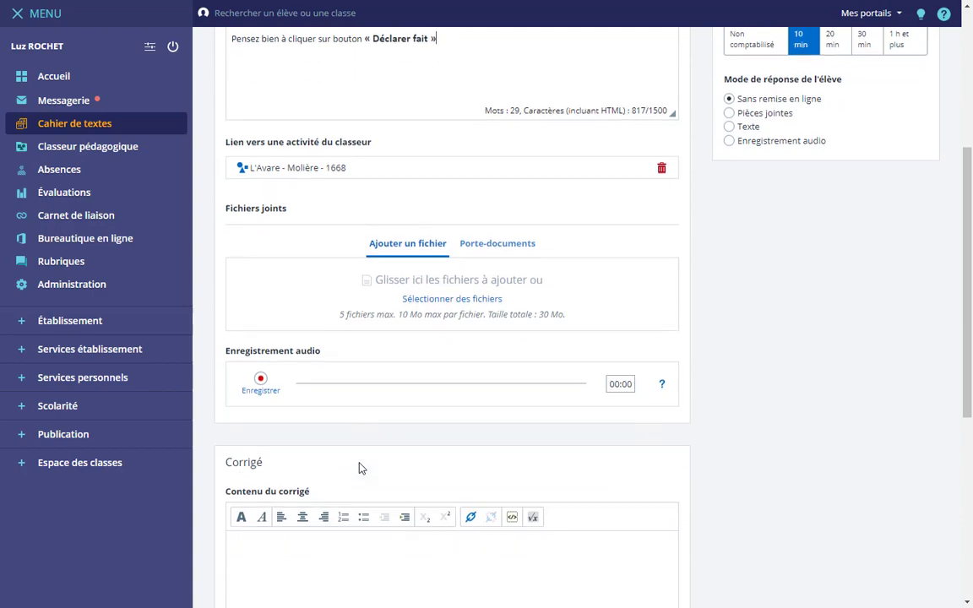
pyautogui.scroll(6, 360, 463)
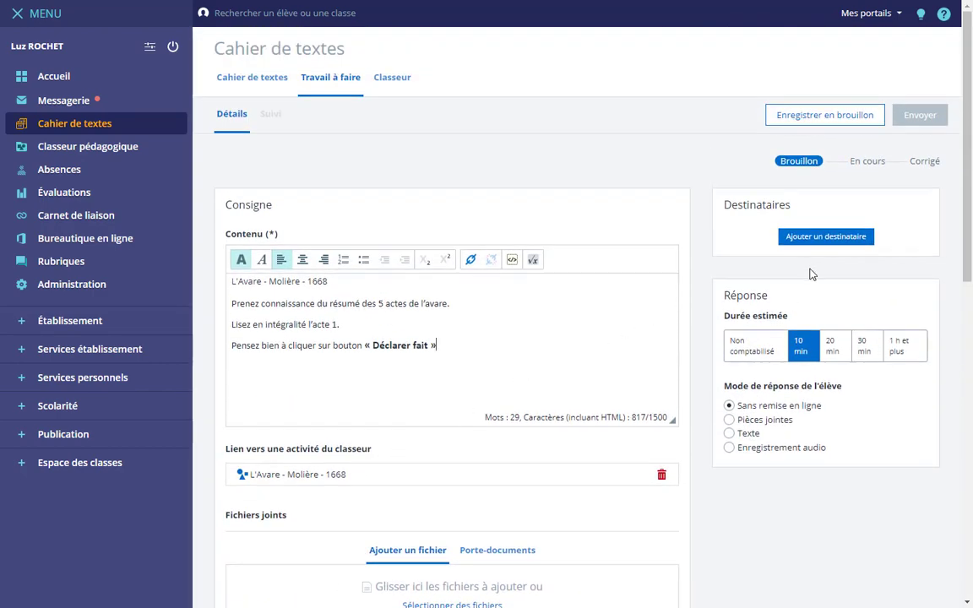
pyautogui.click(817, 242)
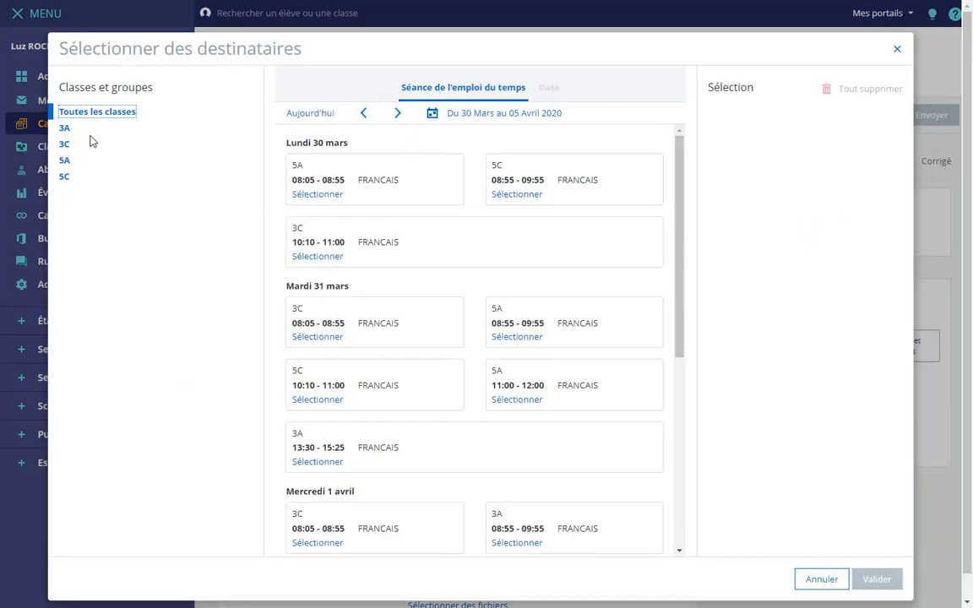
pyautogui.click(64, 129)
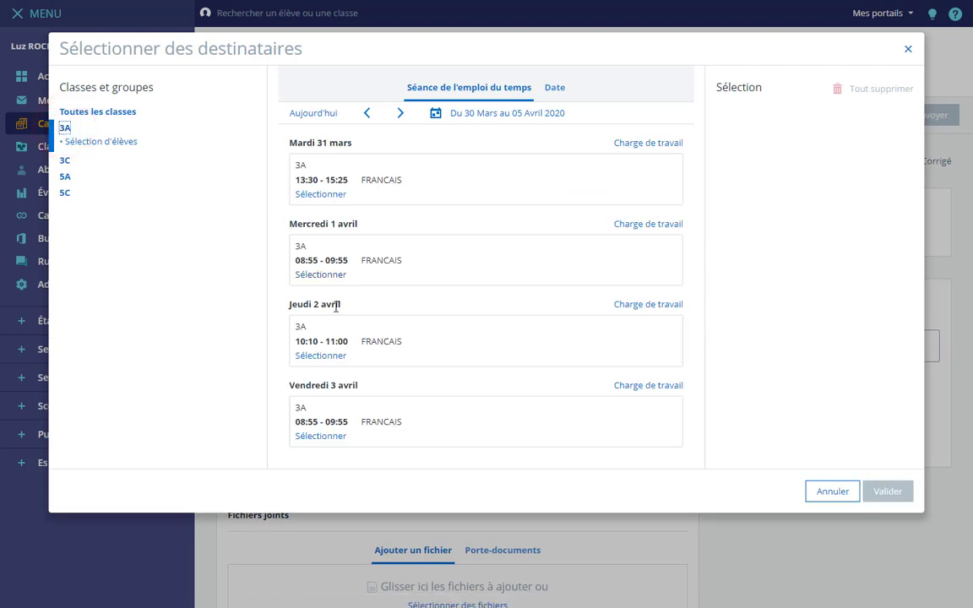
pyautogui.click(321, 358)
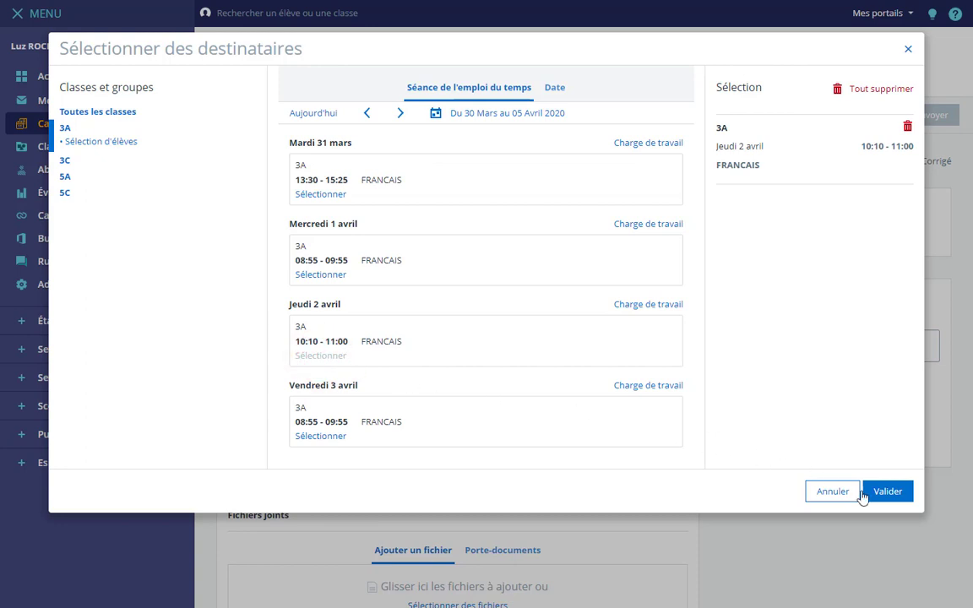
pyautogui.click(888, 494)
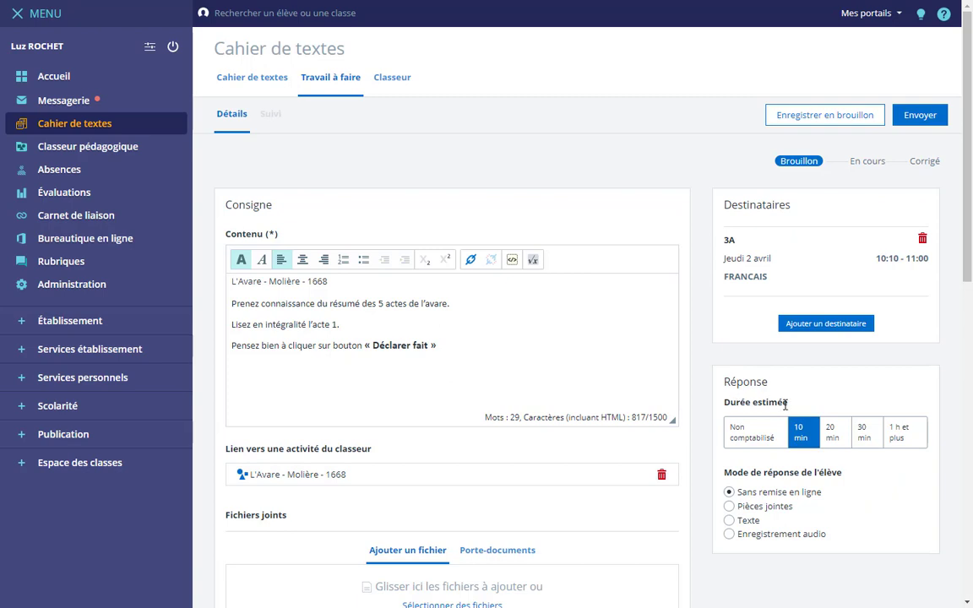
# - Set the homework's estimated duration to 30 min and send it to the class
pyautogui.click(864, 433)
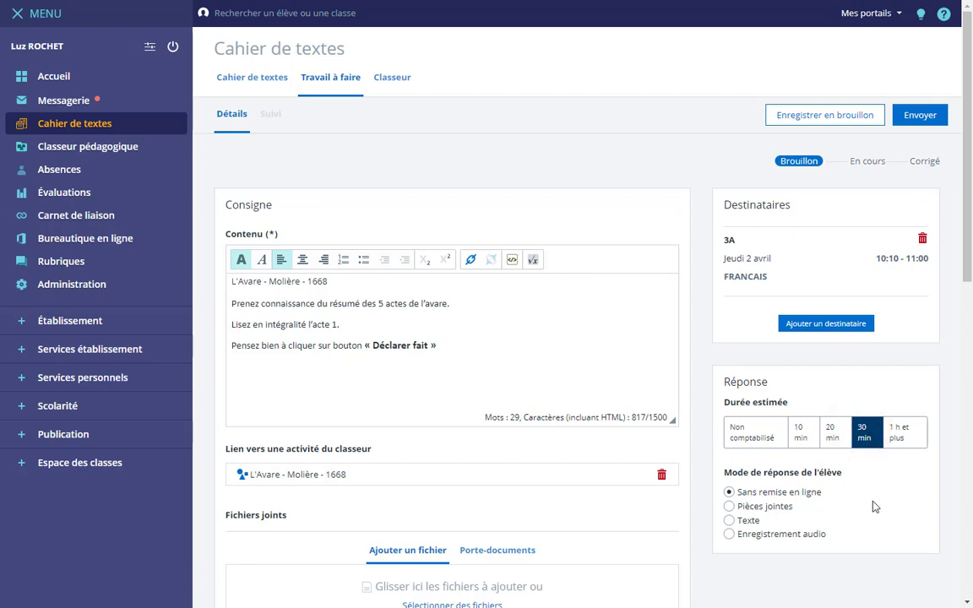
pyautogui.click(924, 122)
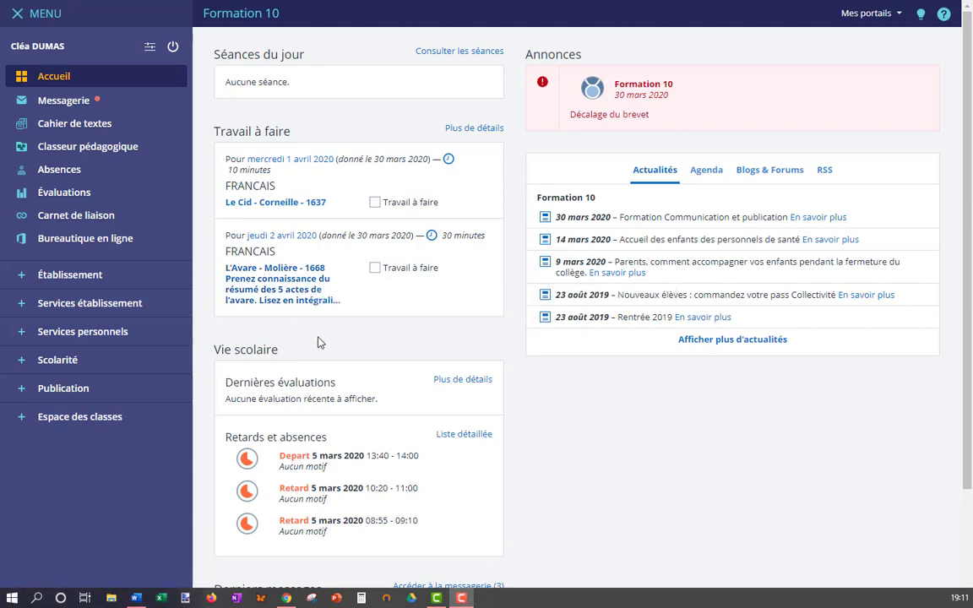
# - In the student's account, open the L'Avare homework due 2 April 2020 and read through its linked activity
pyautogui.click(119, 156)
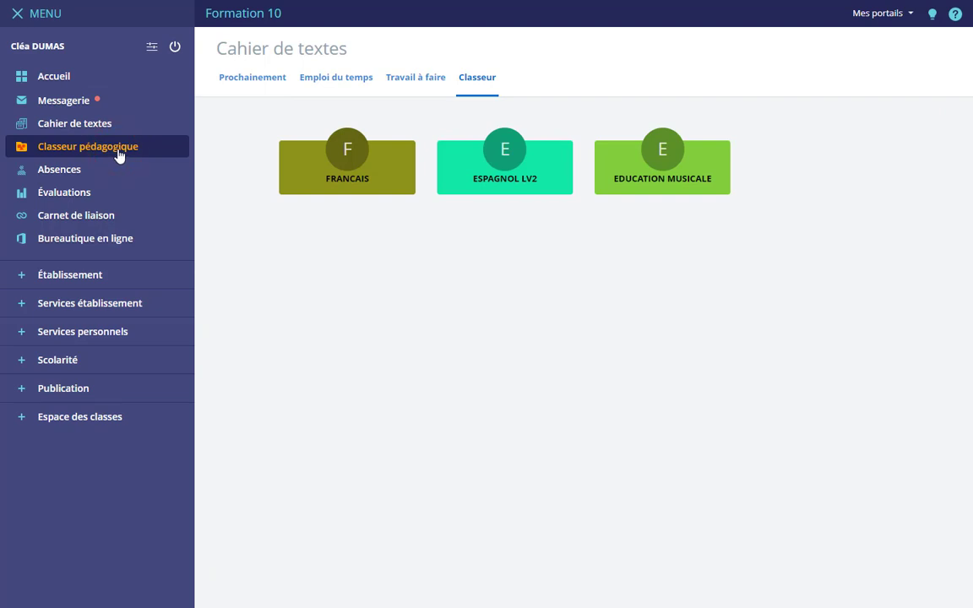
pyautogui.click(409, 82)
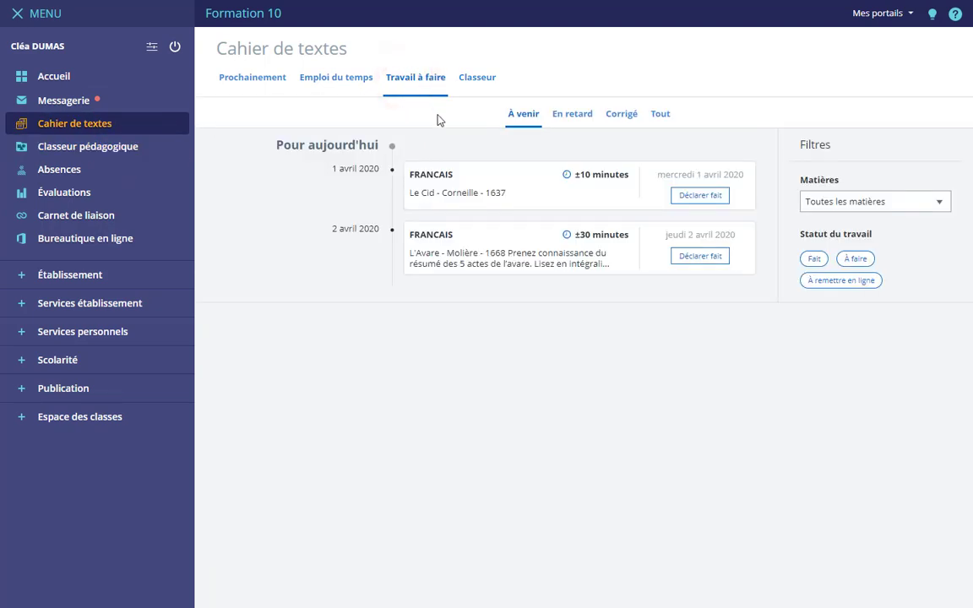
pyautogui.click(452, 260)
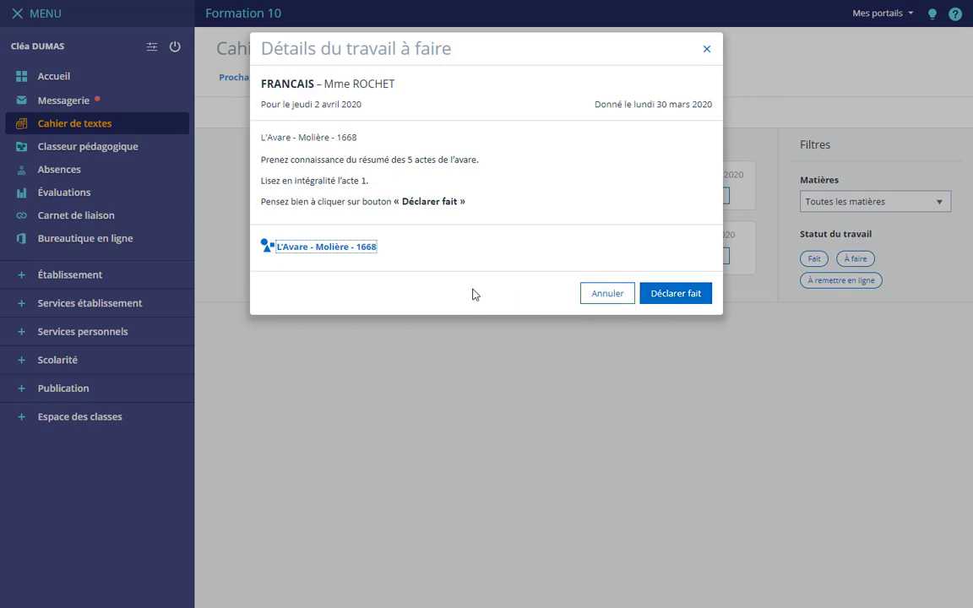
pyautogui.click(332, 256)
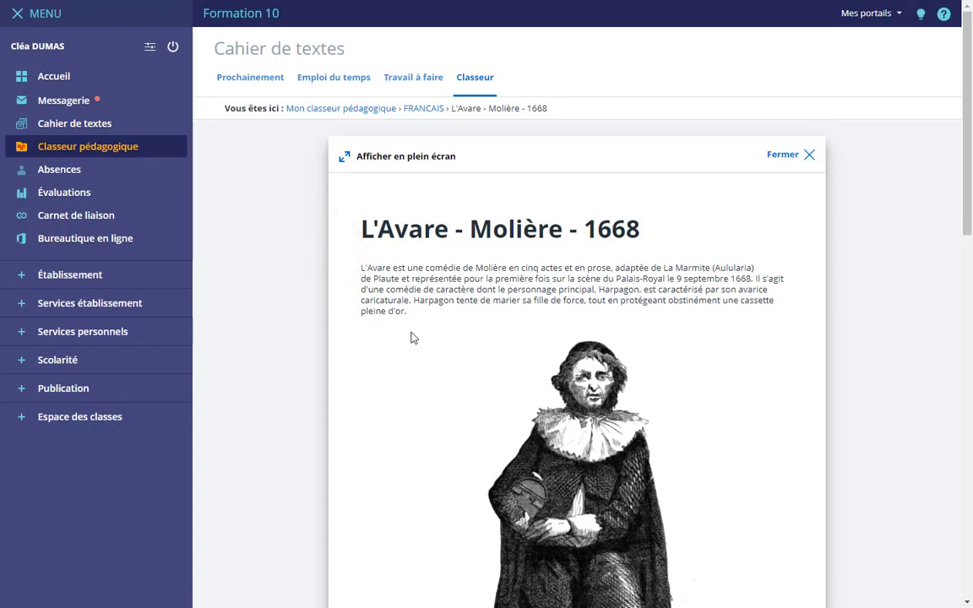
pyautogui.scroll(-8, 413, 336)
pyautogui.scroll(-5, 413, 338)
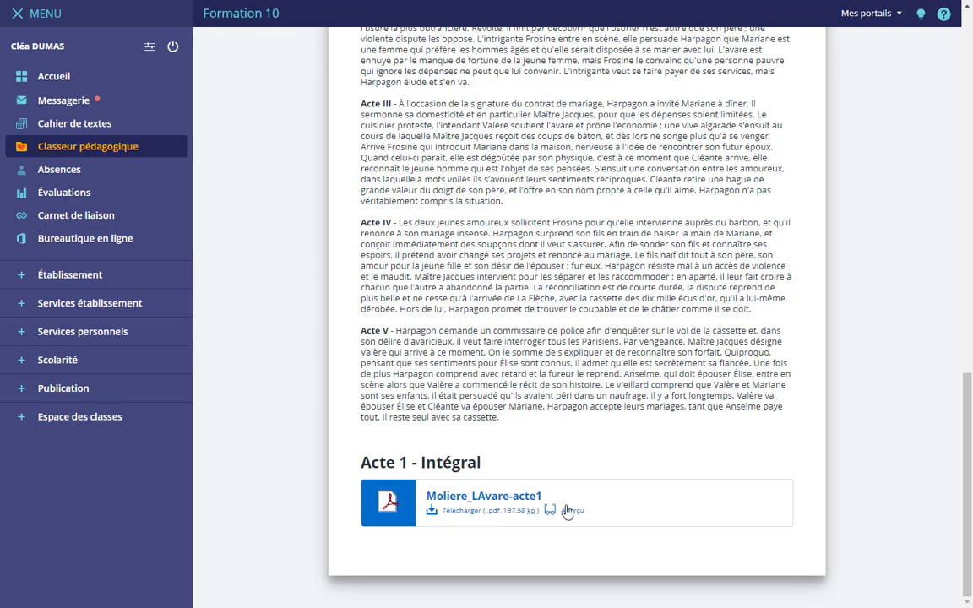
# - Preview the Moliere_LAvare-acte1 PDF, browse it up to page 7 and close the preview
pyautogui.click(568, 513)
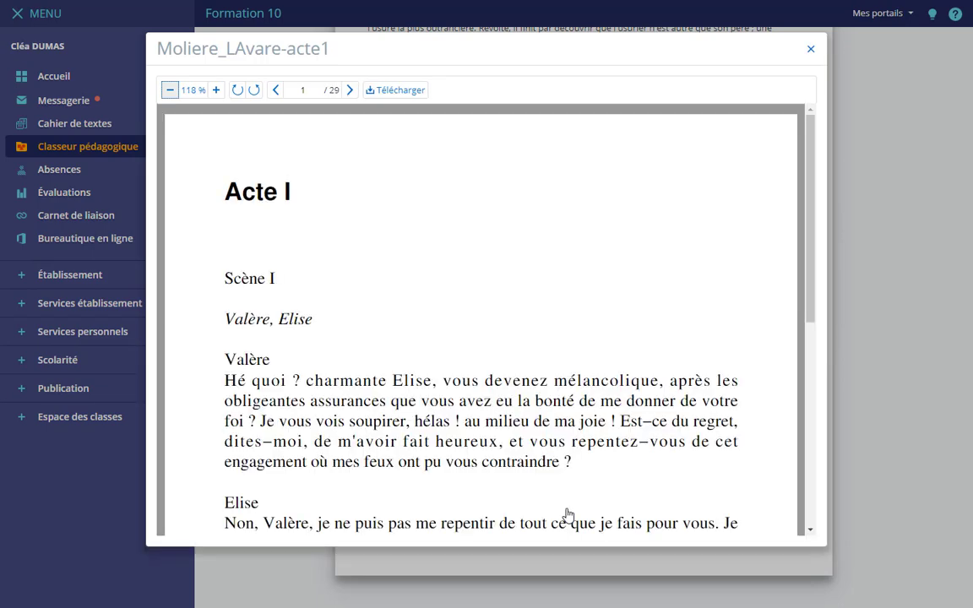
pyautogui.scroll(-3, 486, 398)
pyautogui.scroll(-1, 486, 398)
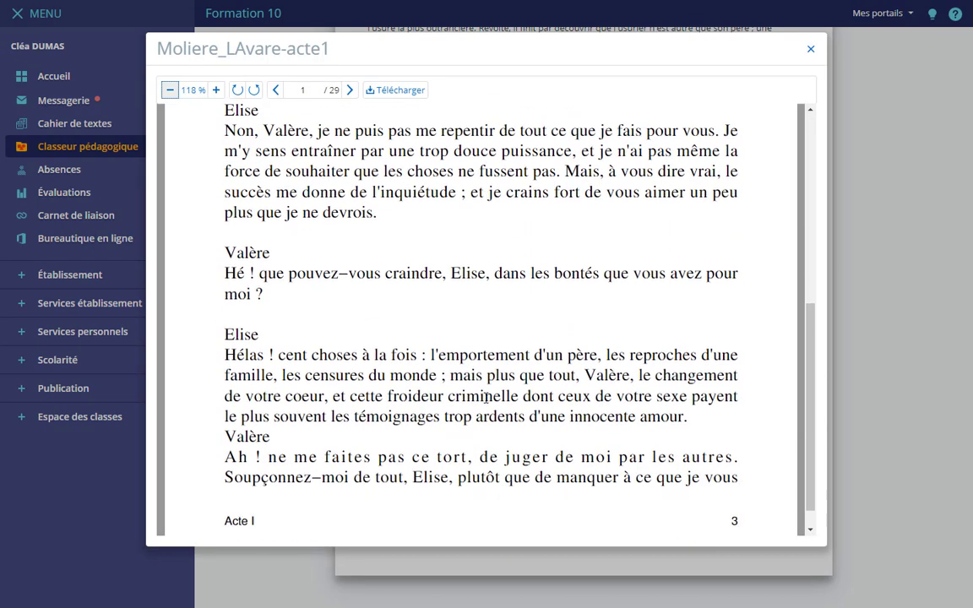
pyautogui.click(350, 90)
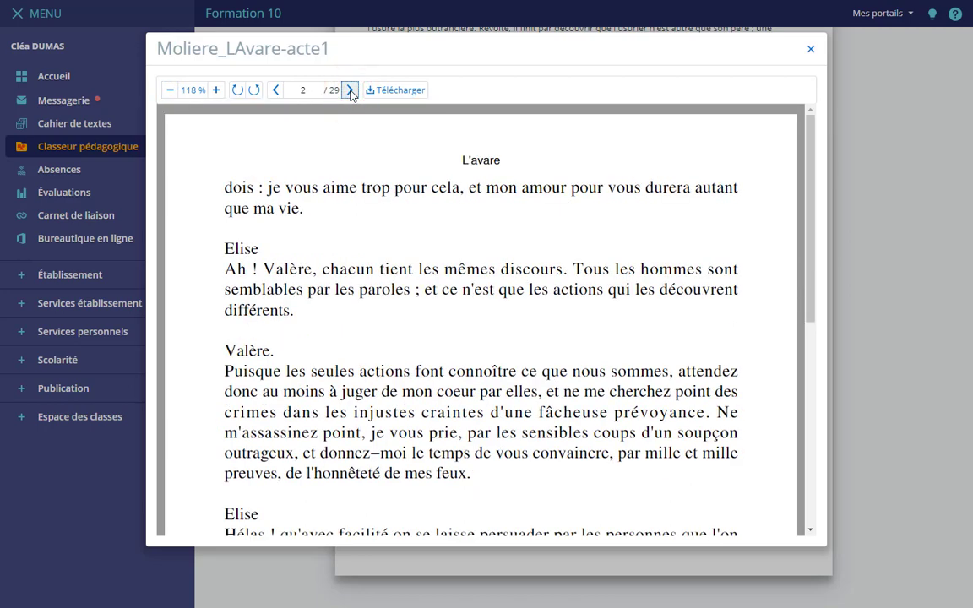
pyautogui.click(350, 90)
pyautogui.click(349, 90)
pyautogui.click(350, 89)
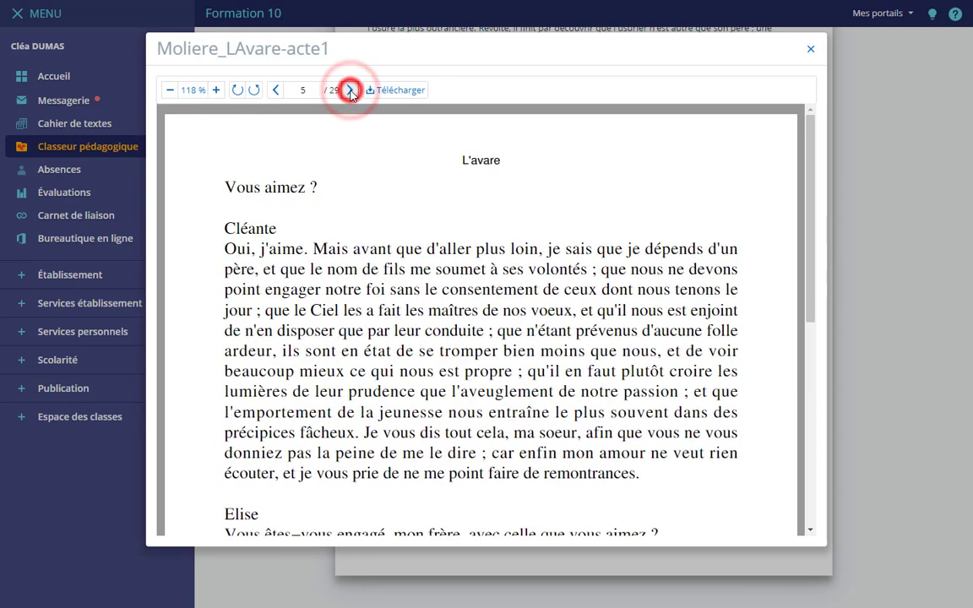
pyautogui.click(350, 89)
pyautogui.click(350, 89)
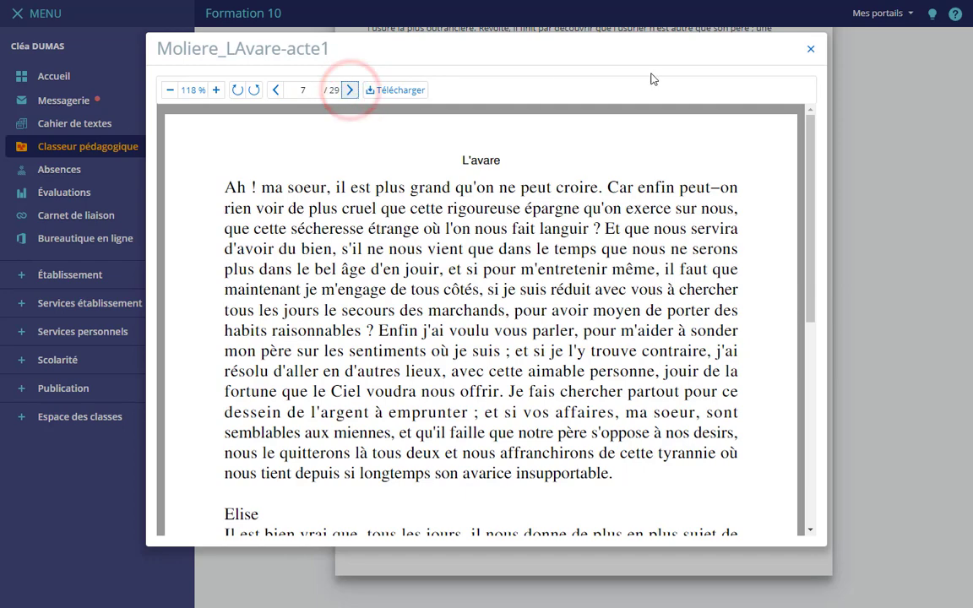
pyautogui.click(811, 48)
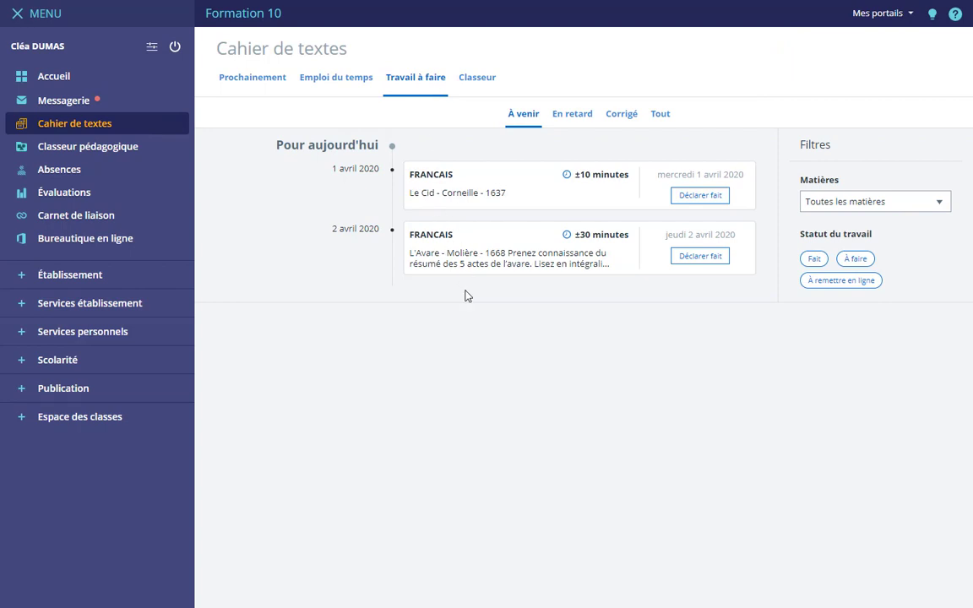
# - Declare the L'Avare homework as done and return to the student's home page
pyautogui.click(698, 257)
pyautogui.click(49, 83)
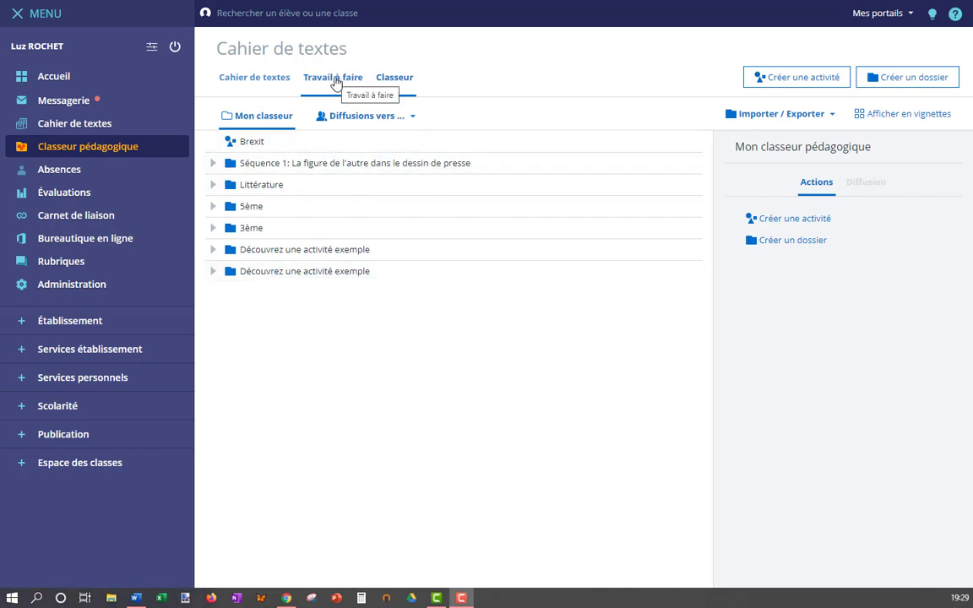
# - In the teacher's account, open the L'Avare homework's tracking and examine which 3A students have declared it done
pyautogui.click(334, 78)
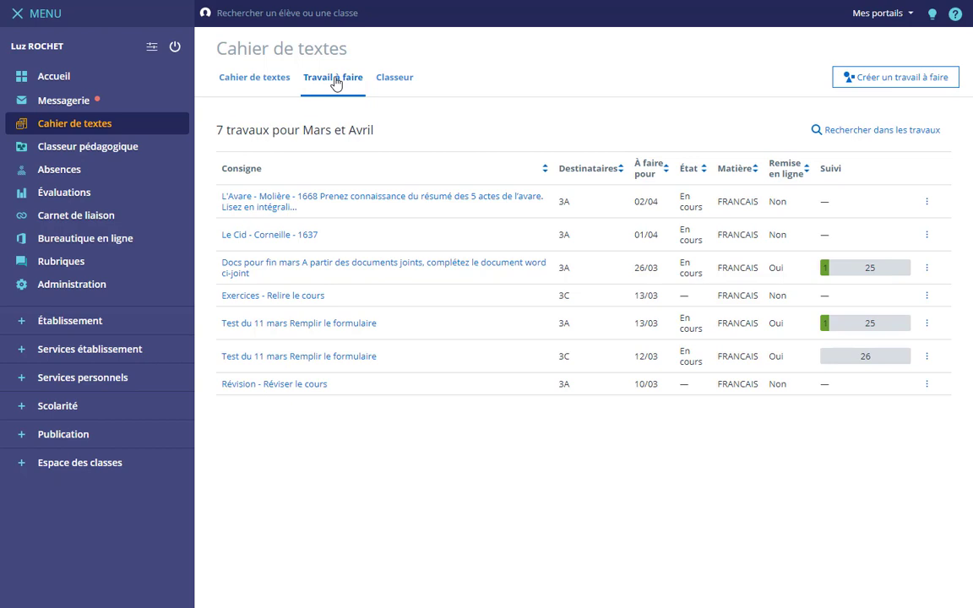
pyautogui.click(338, 198)
pyautogui.click(350, 330)
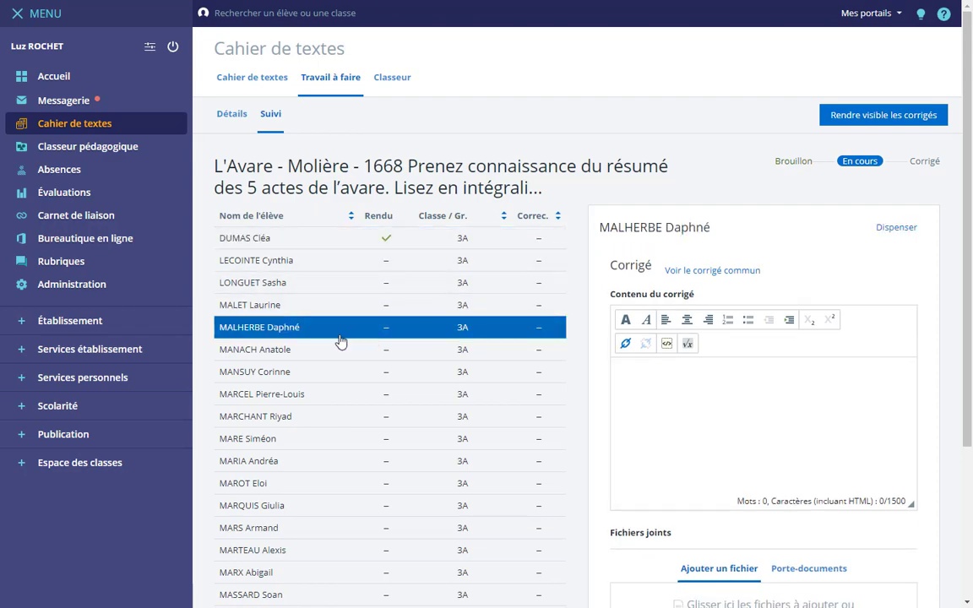
pyautogui.scroll(-3, 340, 341)
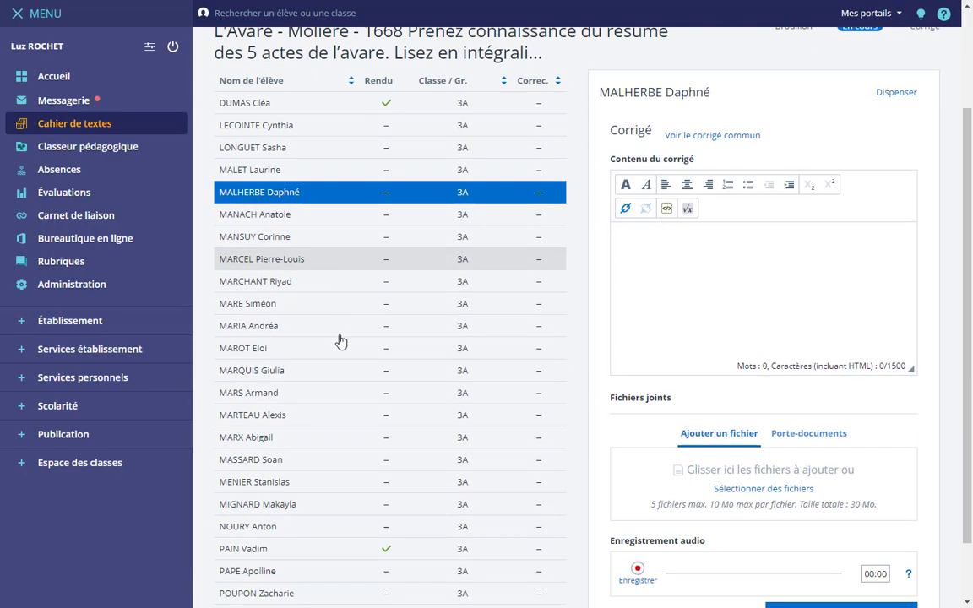